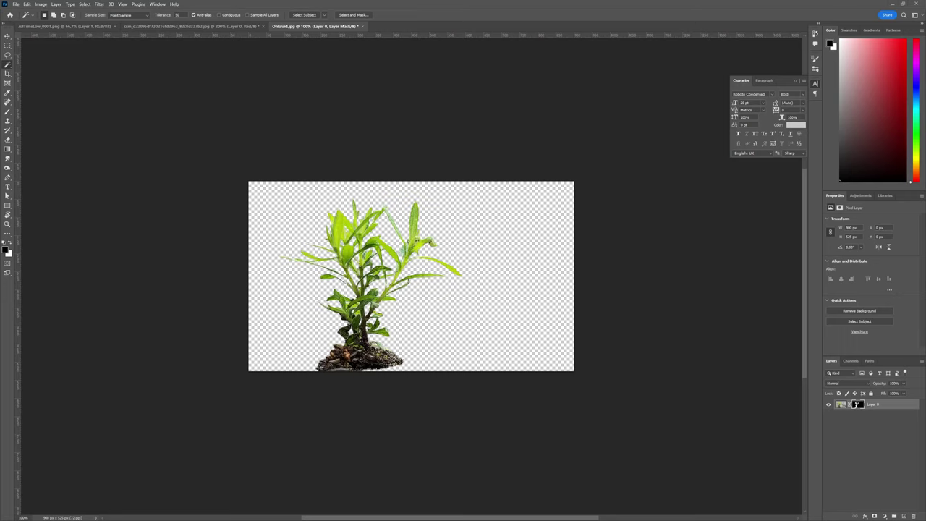
# Open 33.jpg and isolate the front dirt mound with a subject selection refined in Select and Mask, output as a layer mask.
pyautogui.moveTo(517, 114); pyautogui.dragTo(536, 22)
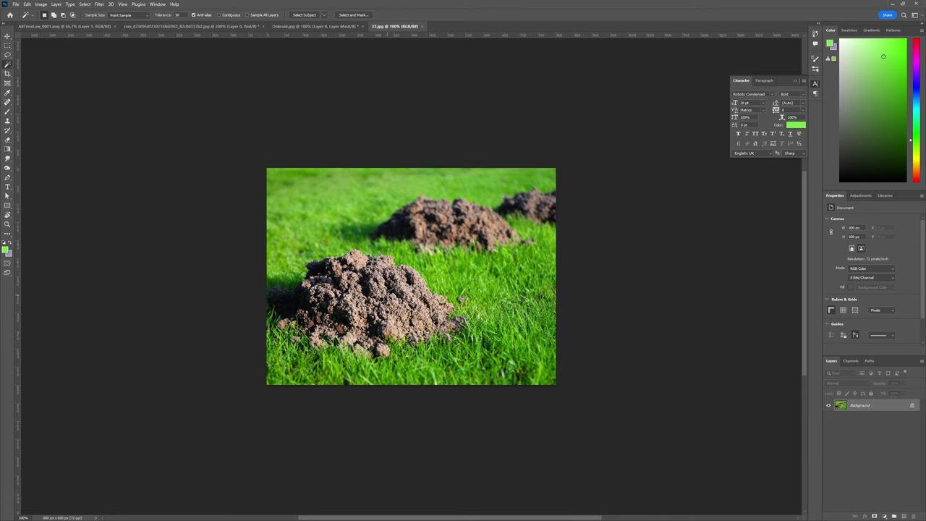
pyautogui.click(100, 4)
pyautogui.moveTo(87, 6)
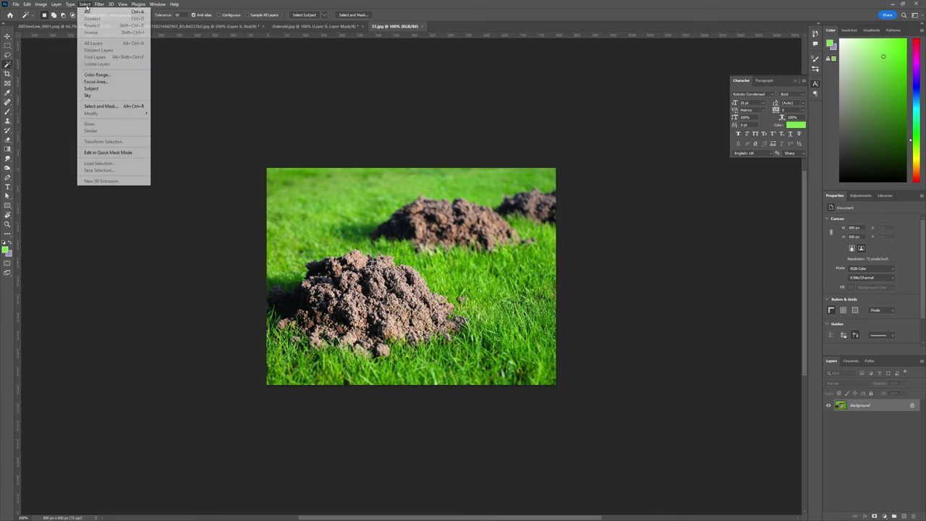
pyautogui.click(106, 89)
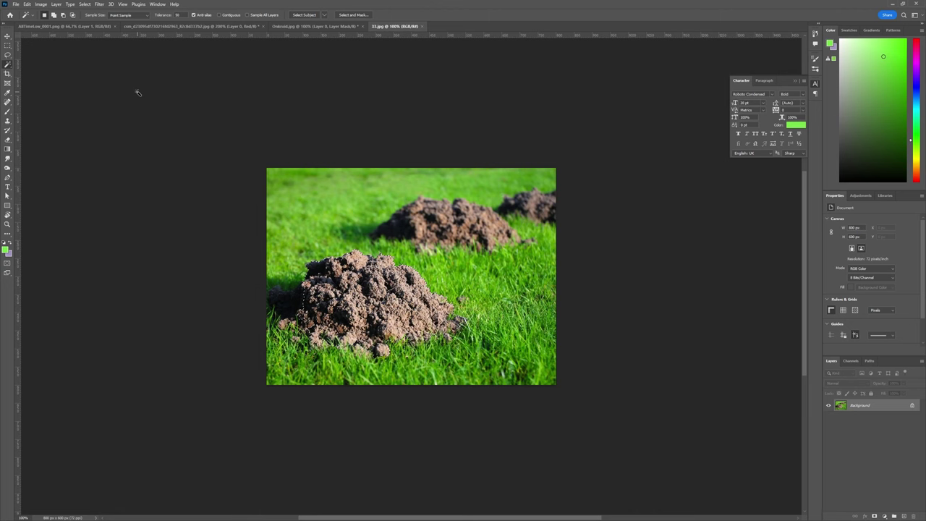
pyautogui.click(355, 14)
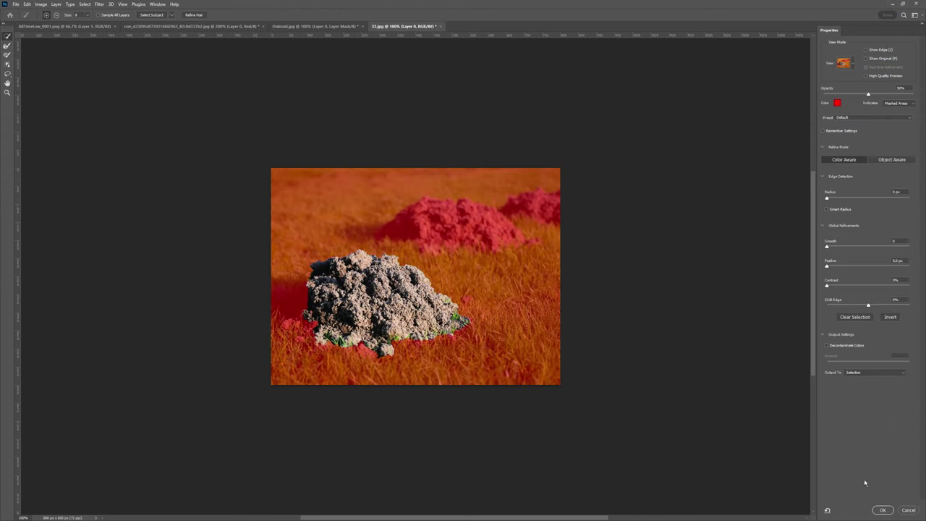
pyautogui.click(866, 374)
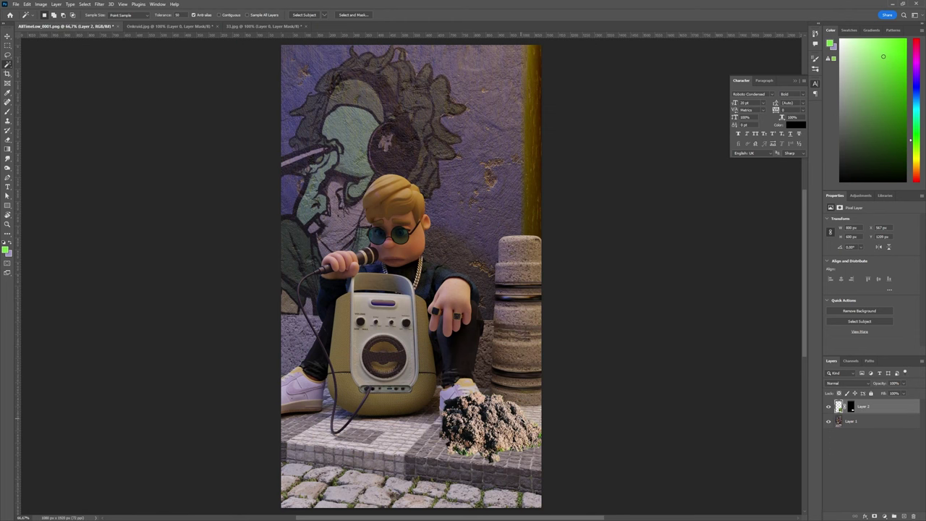
# Scale the dirt mound layer to about 477 px wide and place it at the base of the stone pillar.
pyautogui.hotkey('ctrl', '+')
pyautogui.hotkey('ctrl', 't')
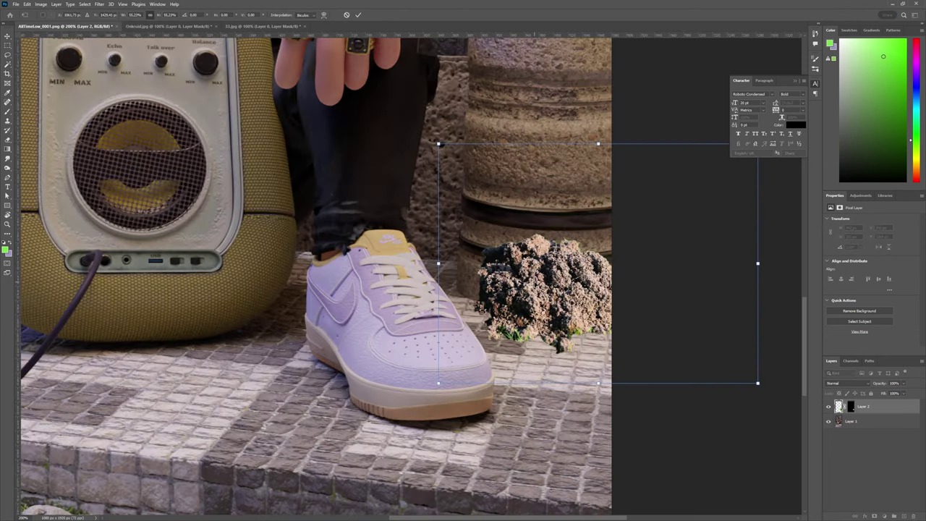
pyautogui.hotkey('ctrl', '-')
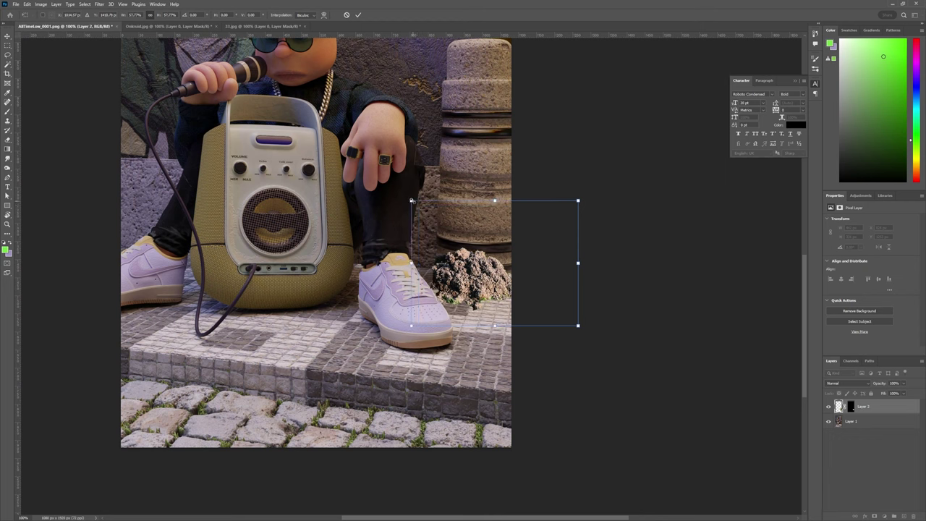
pyautogui.moveTo(411, 199); pyautogui.dragTo(405, 194)
pyautogui.press('Return')
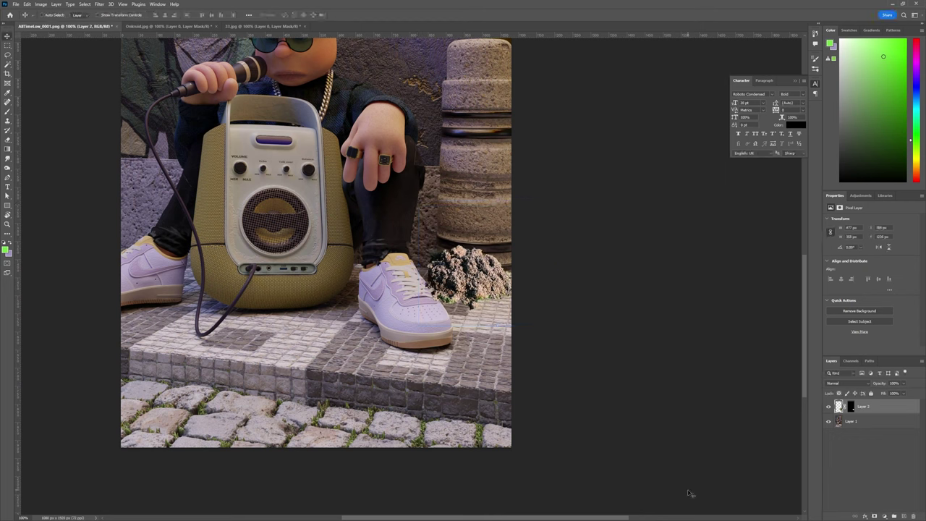
# Group the mound layer as "dirt" and paint away the mound's upper part on a group mask.
pyautogui.hotkey('ctrl', 'g')
pyautogui.doubleClick(856, 404)
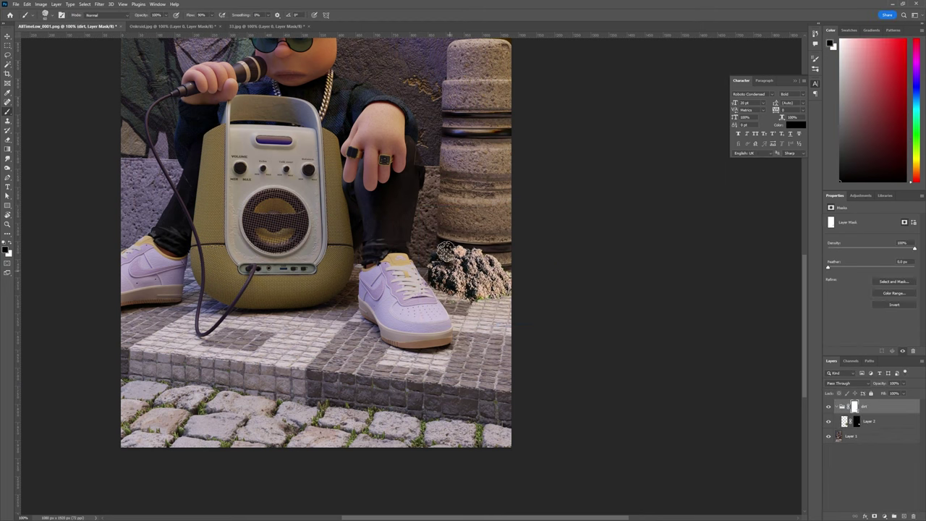
pyautogui.moveTo(450, 257)
pyautogui.mouseDown()
pyautogui.moveTo(474, 251)
pyautogui.moveTo(448, 251)
pyautogui.moveTo(510, 259)
pyautogui.mouseUp()
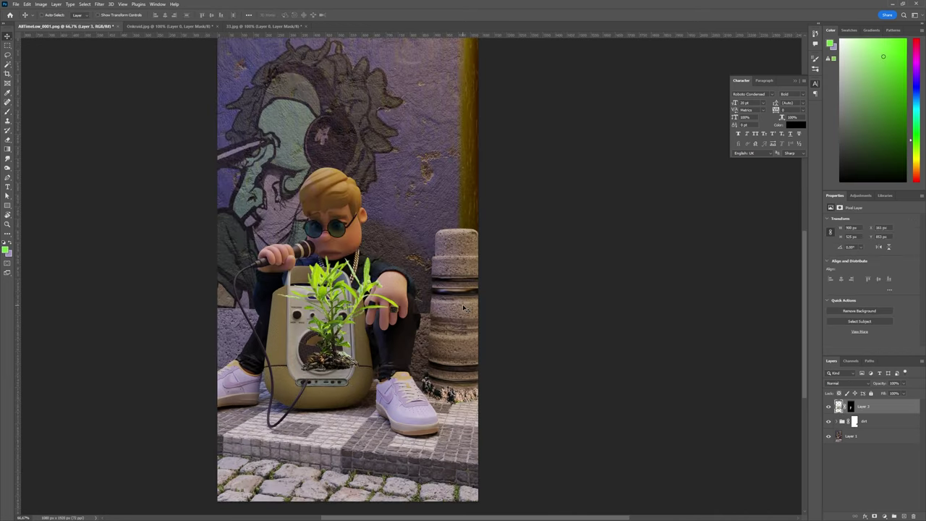
# Scale down the green plant layer and place it in the dirt at the base of the stone pillar.
pyautogui.hotkey('ctrl', 't')
pyautogui.moveTo(256, 244); pyautogui.dragTo(414, 335)
pyautogui.moveTo(445, 354); pyautogui.dragTo(423, 365)
pyautogui.press('Return')
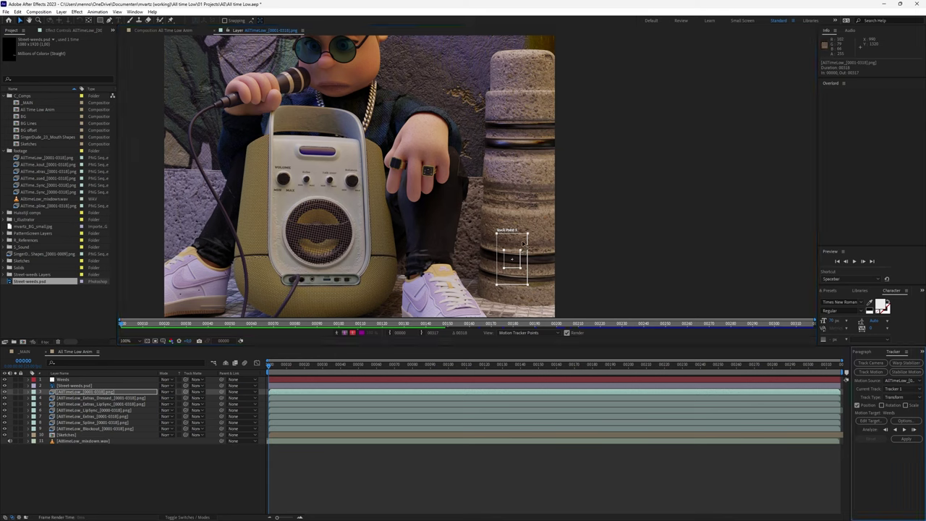
# Position the track point near the stone pillar's base and analyze the motion forward.
pyautogui.moveTo(527, 245); pyautogui.dragTo(573, 252)
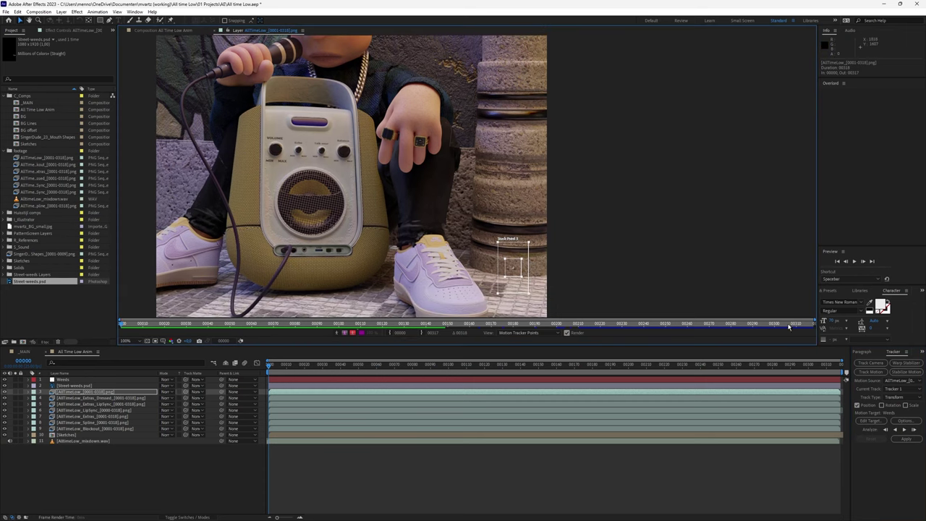
pyautogui.click(904, 430)
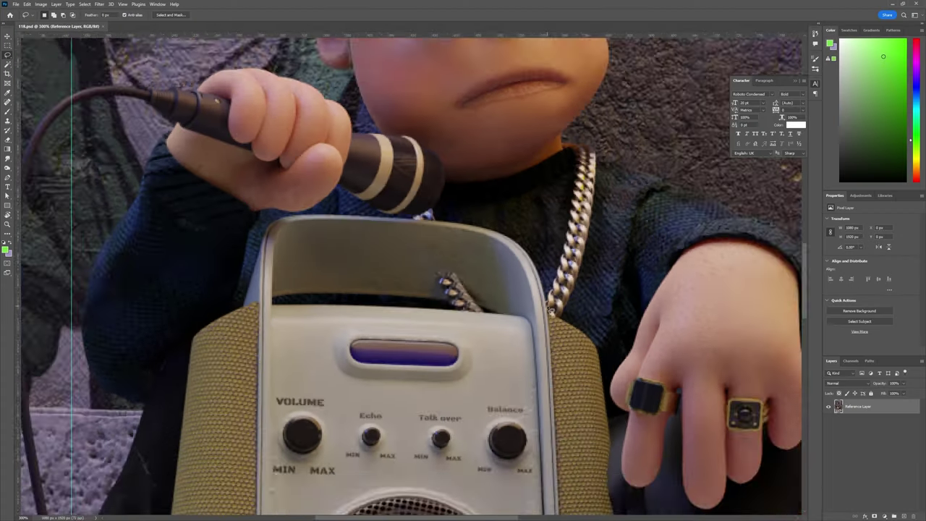
# Trace the Pen tool around the speaker handle area containing the stray chain piece and convert the path to a selection.
pyautogui.scroll(2, 548, 310)
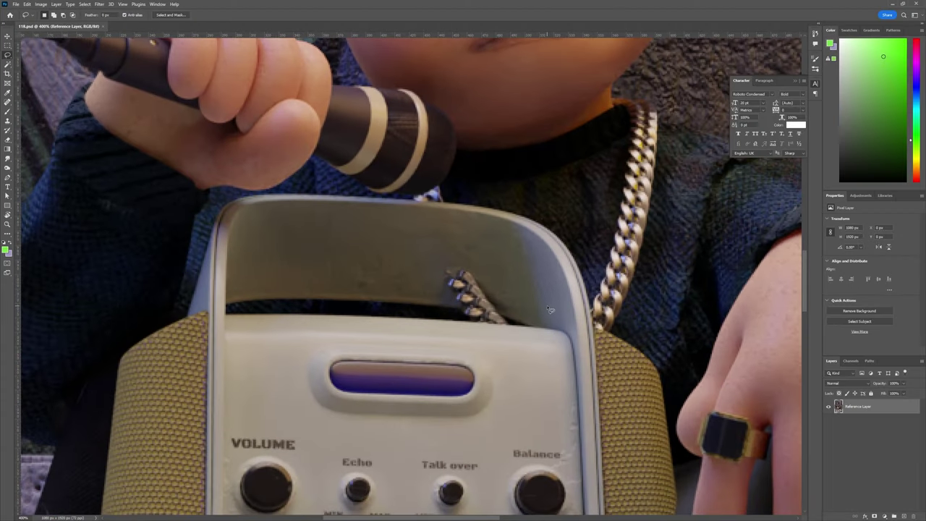
pyautogui.press('p')
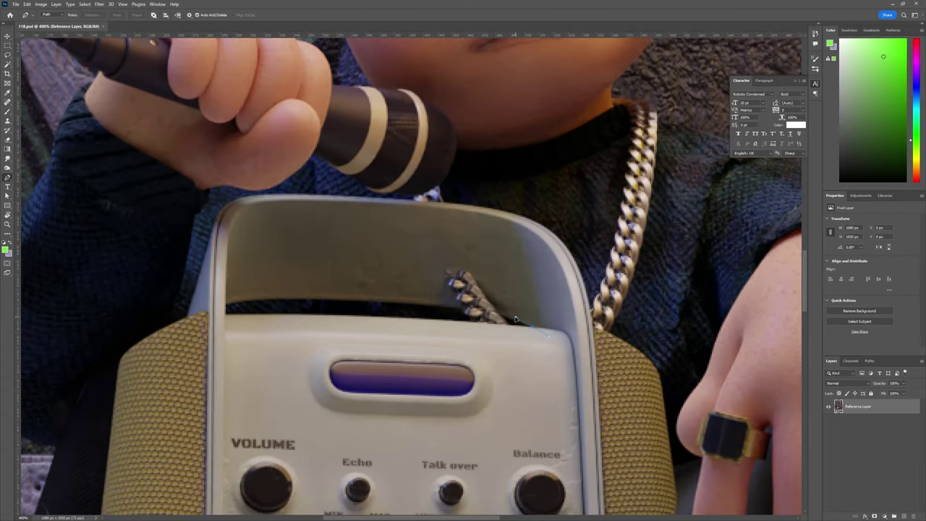
pyautogui.click(516, 319)
pyautogui.click(468, 309)
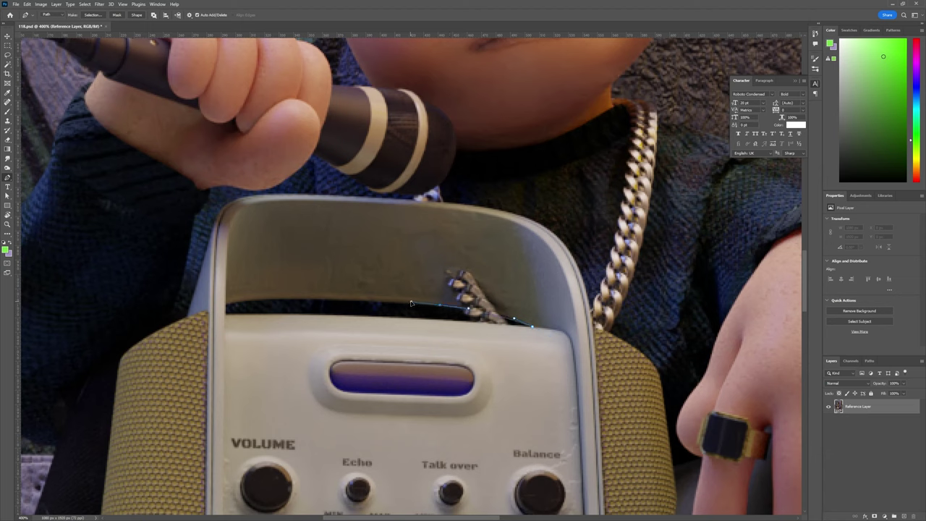
pyautogui.click(404, 304)
pyautogui.moveTo(528, 237); pyautogui.dragTo(532, 239)
pyautogui.hotkey('ctrl', 'Return')
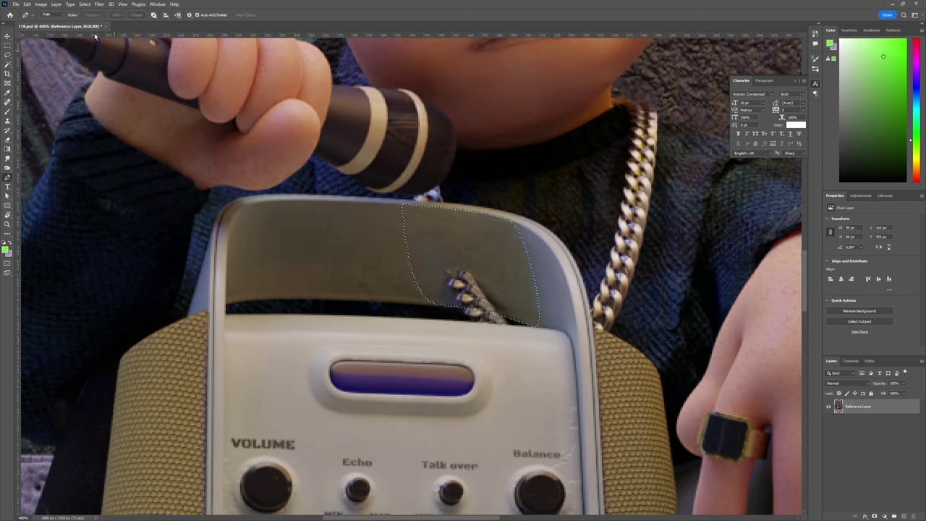
# Remove the stray chain with Content-Aware Fill, excluding parts of the speaker from the sampling area and outputting to a new layer.
pyautogui.click(40, 4)
pyautogui.moveTo(27, 3)
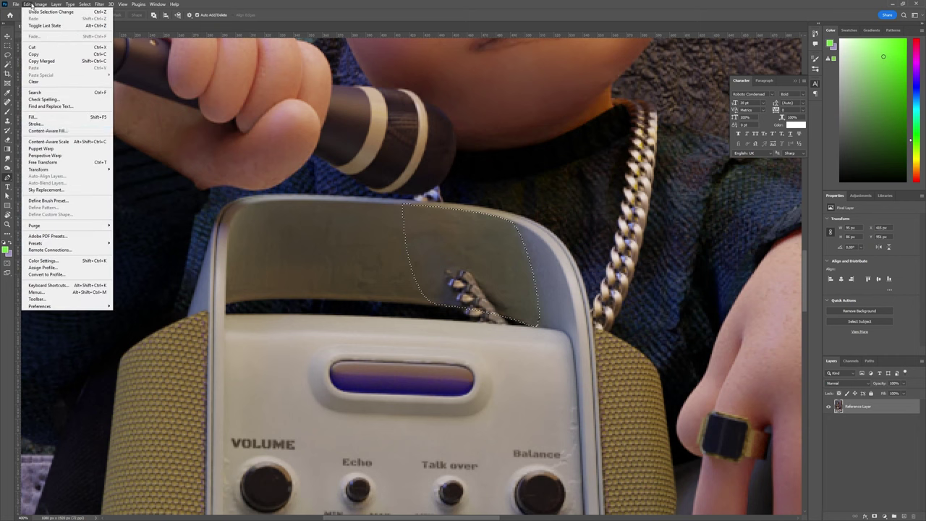
pyautogui.click(58, 131)
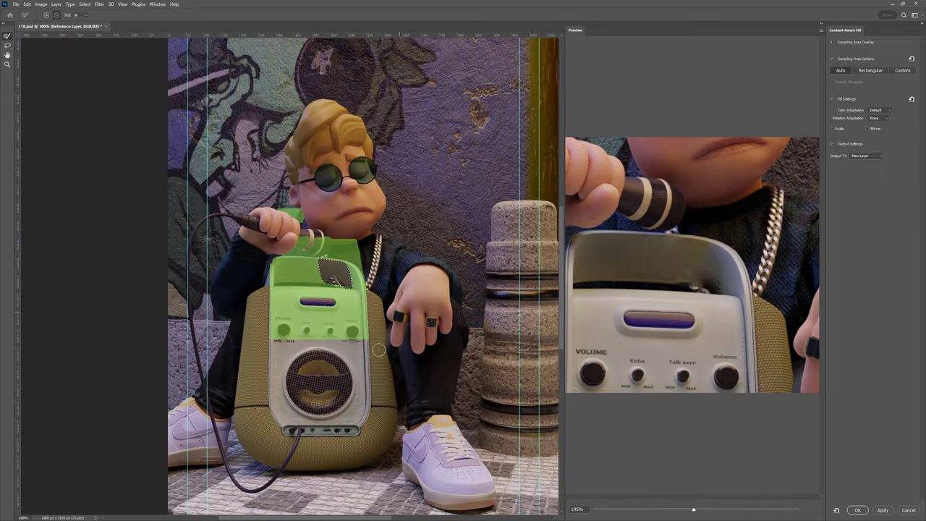
pyautogui.moveTo(378, 351)
pyautogui.mouseDown()
pyautogui.moveTo(341, 319)
pyautogui.moveTo(286, 311)
pyautogui.moveTo(329, 322)
pyautogui.moveTo(326, 330)
pyautogui.mouseUp()
pyautogui.moveTo(243, 299)
pyautogui.mouseDown()
pyautogui.moveTo(362, 257)
pyautogui.moveTo(375, 285)
pyautogui.moveTo(290, 254)
pyautogui.moveTo(304, 268)
pyautogui.mouseUp()
pyautogui.click(857, 510)
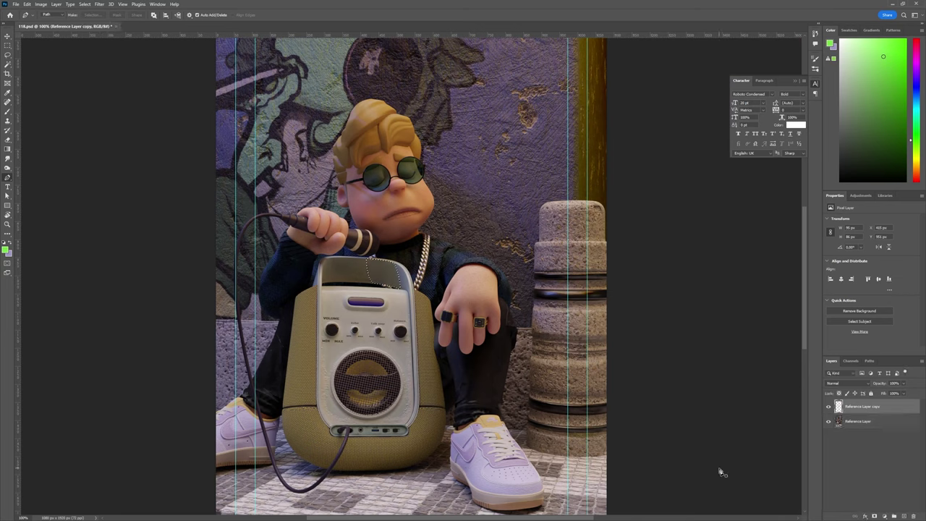
# Switch to After Effects, place the track point on the speaker's Talk over knob and analyze the motion forward.
pyautogui.hotkey('alt', 'Tab')
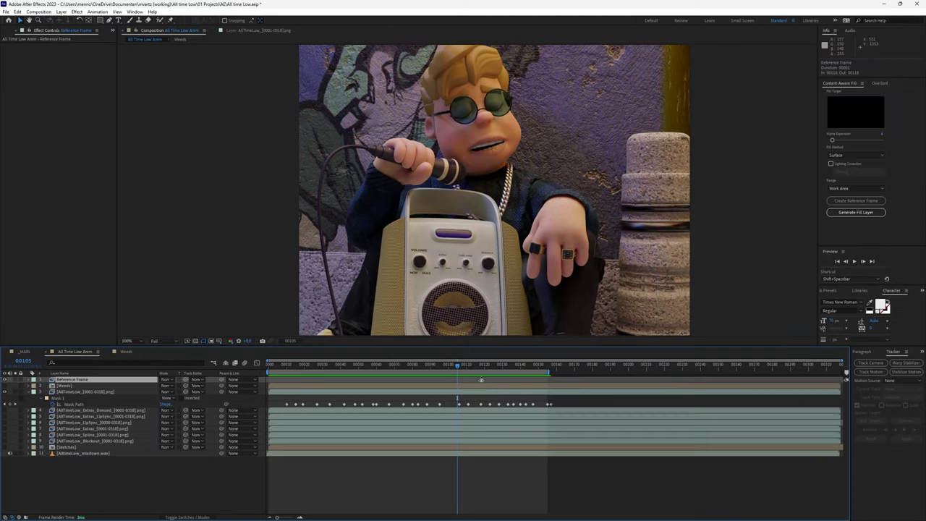
pyautogui.keyDown('ctrl'); pyautogui.click(478, 391); pyautogui.keyUp('ctrl')
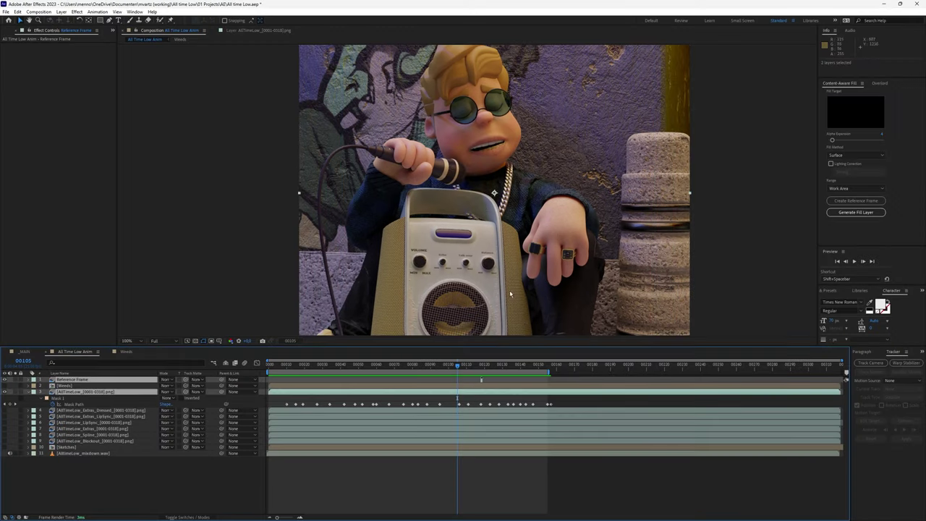
pyautogui.moveTo(613, 273); pyautogui.dragTo(398, 247)
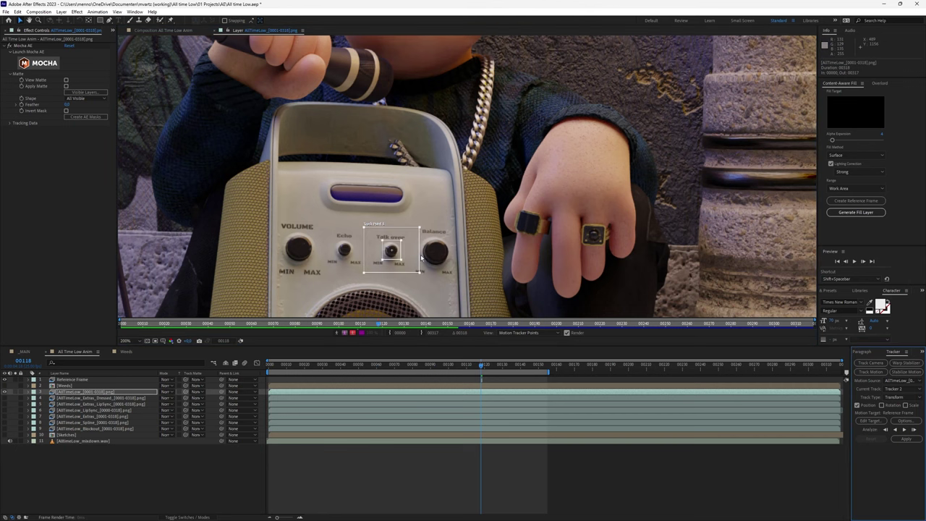
pyautogui.click(904, 430)
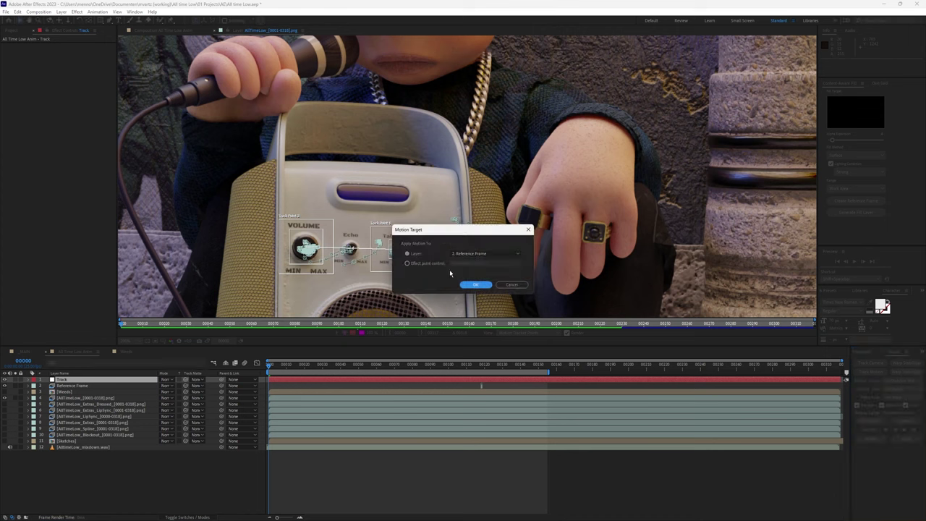
# Set the Track layer as the motion target and apply the tracked motion to it.
pyautogui.click(482, 254)
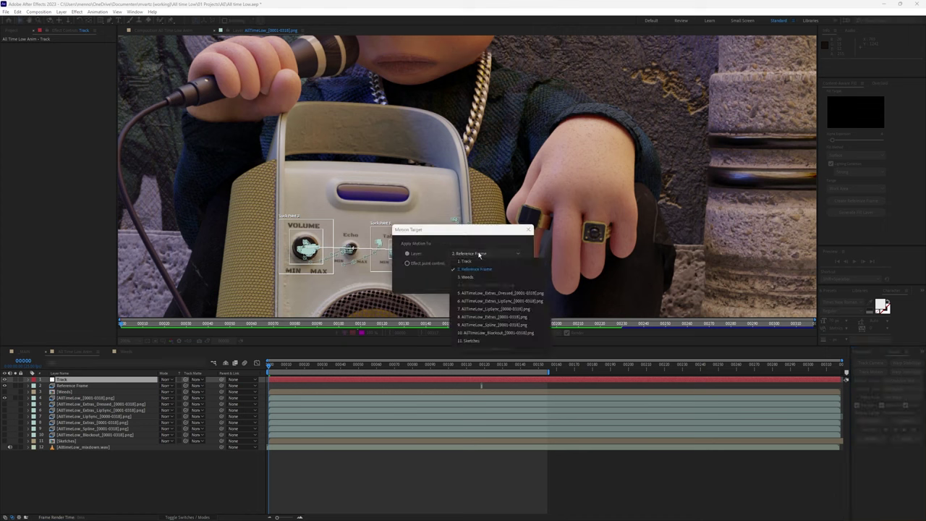
pyautogui.click(480, 260)
pyautogui.click(476, 284)
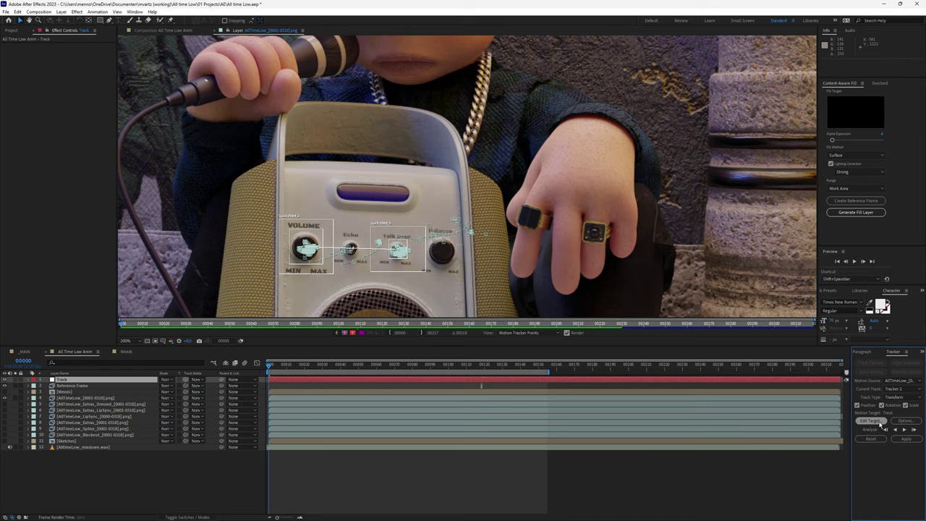
pyautogui.click(906, 439)
pyautogui.click(458, 273)
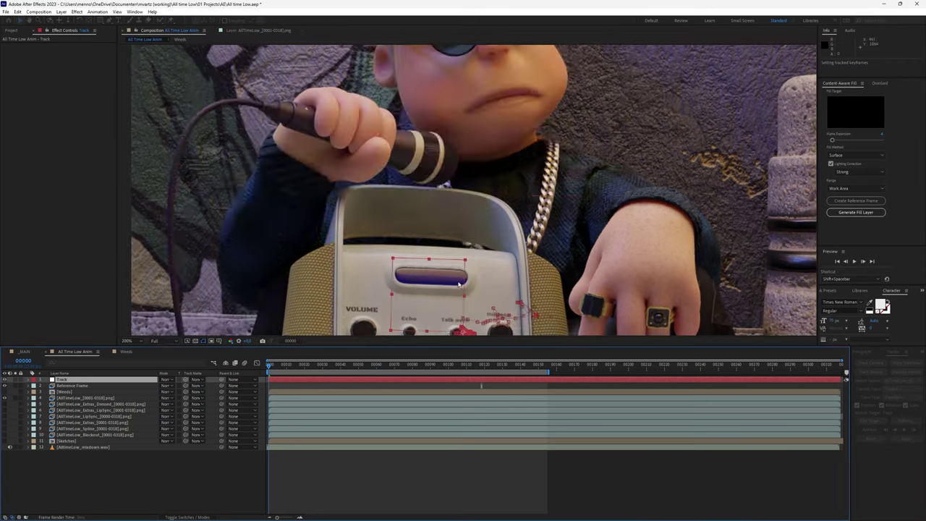
# Go to frame 118 and select the Track layer's position, scale and rotation keyframes beyond the work area.
pyautogui.click(480, 368)
pyautogui.moveTo(480, 369); pyautogui.dragTo(482, 369)
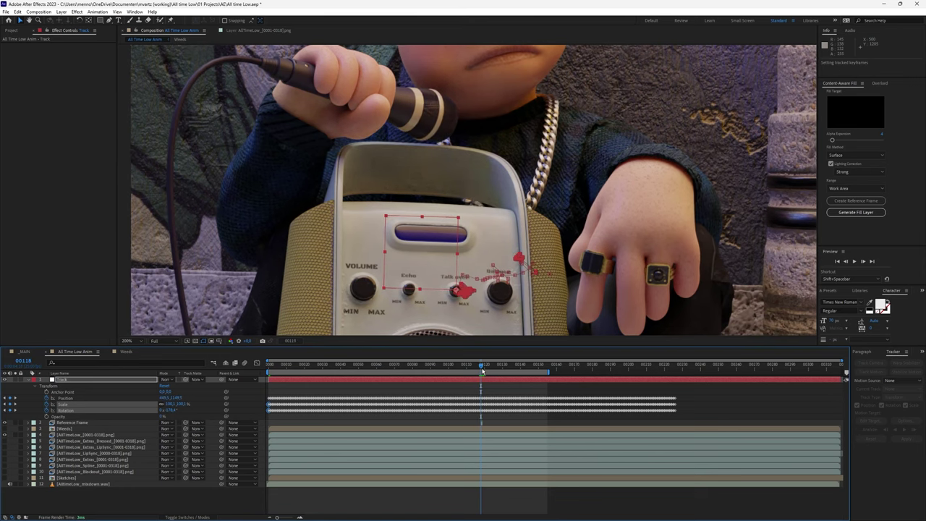
pyautogui.moveTo(681, 417); pyautogui.dragTo(557, 391)
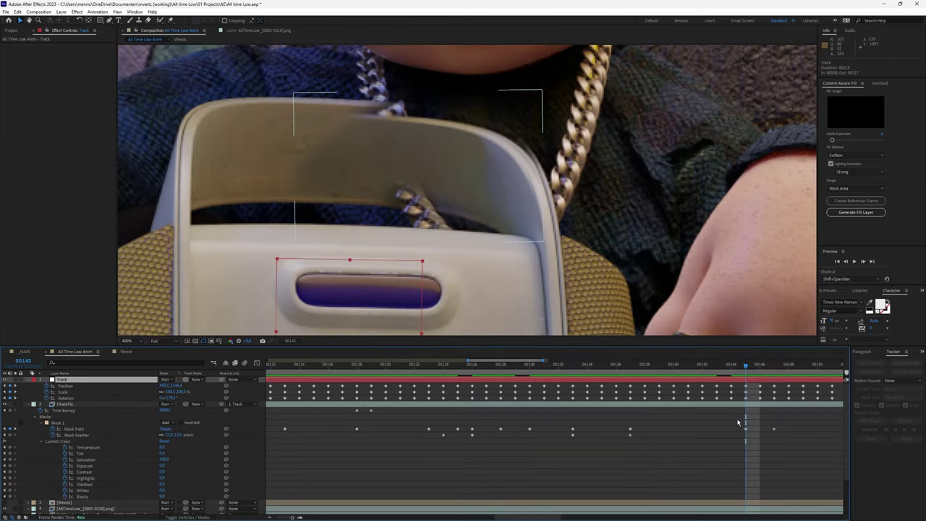
# Nudge the Track layer upward at frame 145 to realign the chain patch with the speaker handle.
pyautogui.press('Up')
pyautogui.hotkey('shift', 'Up')
pyautogui.hotkey('shift', 'Up')
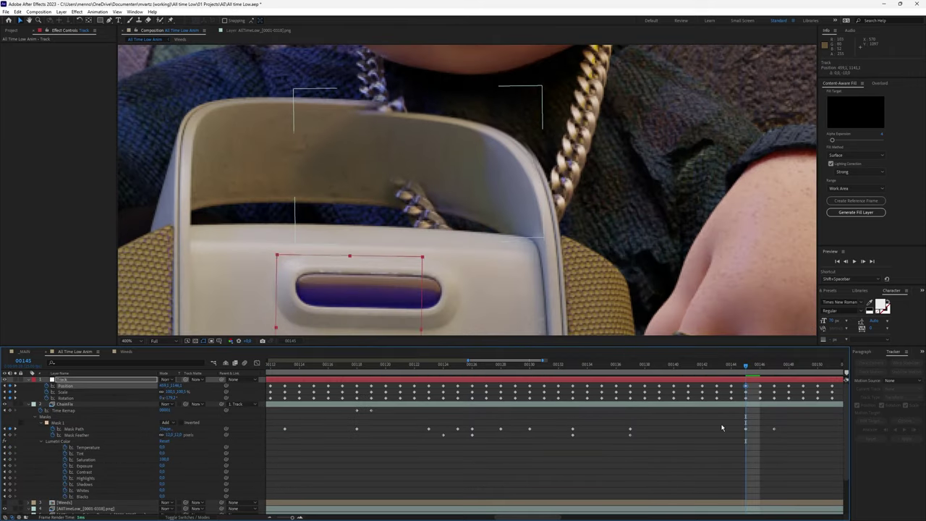
pyautogui.press('Up')
pyautogui.press('Up')
pyautogui.press('Up')
pyautogui.press('Up')
pyautogui.press('Up')
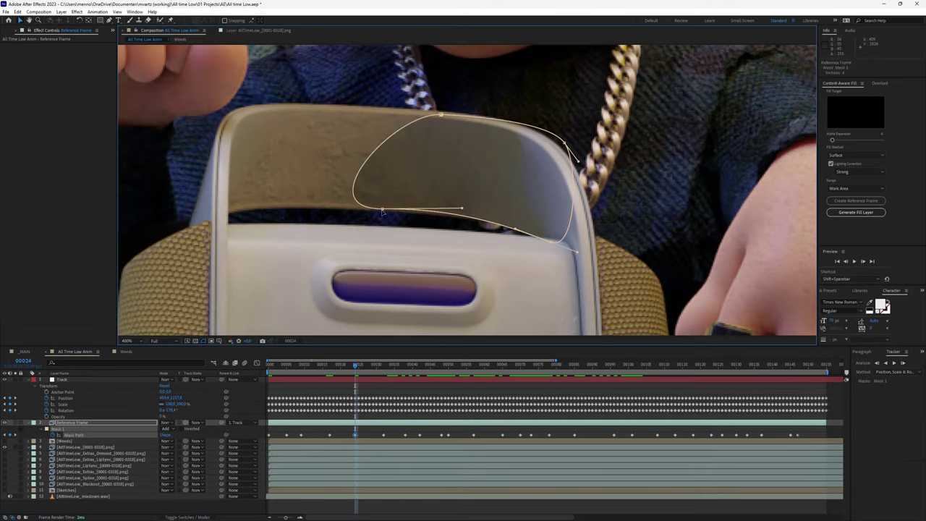
# Adjust the Reference Frame layer's mask path around the speaker handle at frame 24 and at the start of the timeline.
pyautogui.click(383, 211)
pyautogui.moveTo(353, 366); pyautogui.dragTo(260, 368)
pyautogui.moveTo(546, 214); pyautogui.dragTo(544, 225)
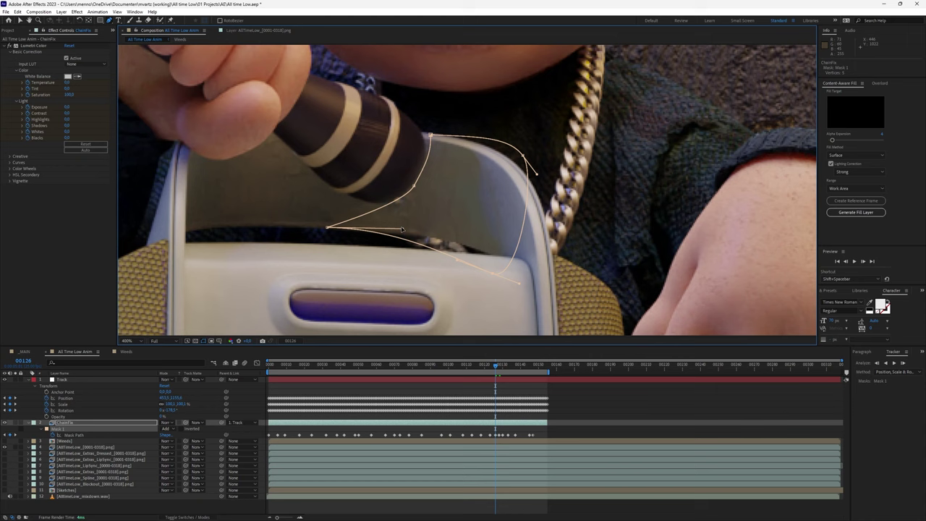
# Reshape the ChainFix mask path at frames 126 and 125 so its edge follows the microphone and the handle opening.
pyautogui.moveTo(400, 229); pyautogui.dragTo(407, 197)
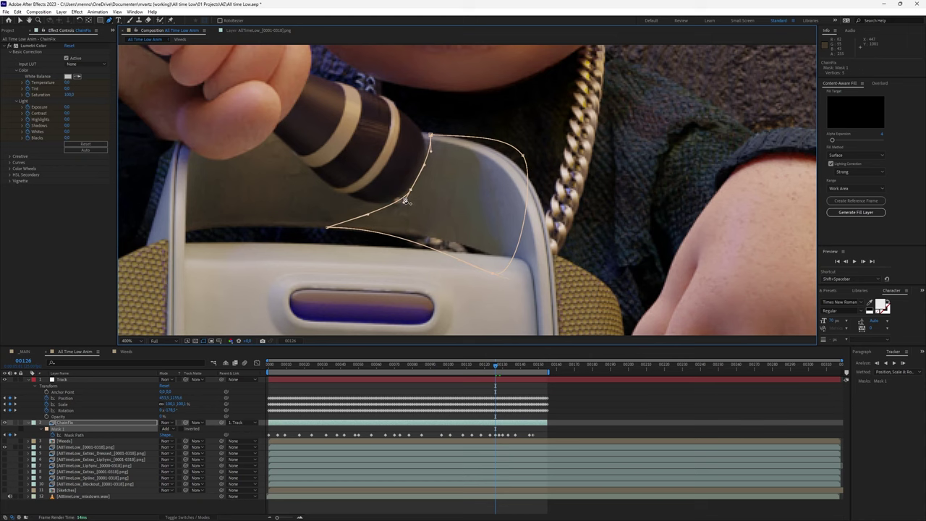
pyautogui.press('pageup')
pyautogui.moveTo(372, 199); pyautogui.dragTo(407, 177)
pyautogui.moveTo(324, 228); pyautogui.dragTo(307, 208)
pyautogui.moveTo(379, 213); pyautogui.dragTo(312, 265)
pyautogui.moveTo(400, 189); pyautogui.dragTo(398, 197)
pyautogui.click(418, 133)
pyautogui.moveTo(407, 143); pyautogui.dragTo(425, 132)
pyautogui.moveTo(407, 177); pyautogui.dragTo(369, 210)
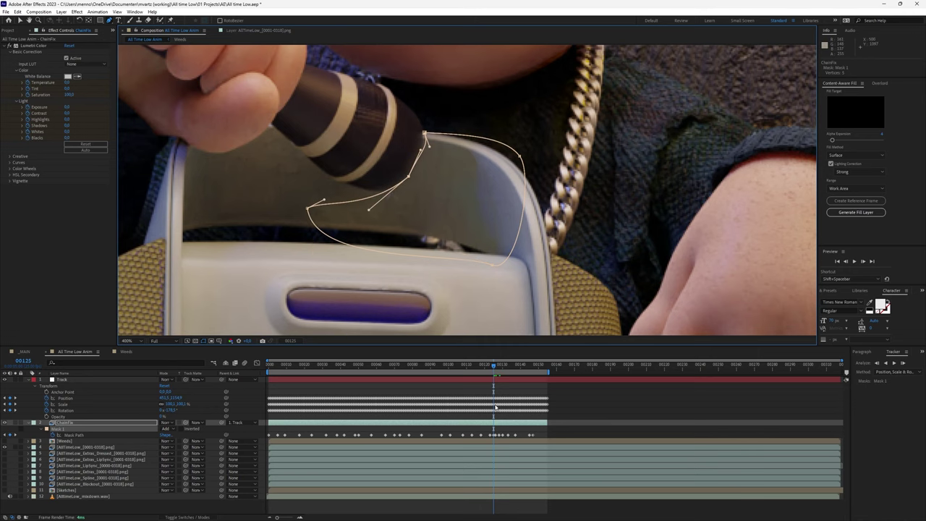
pyautogui.press('pageup')
pyautogui.press('pagedown')
pyautogui.press(',')
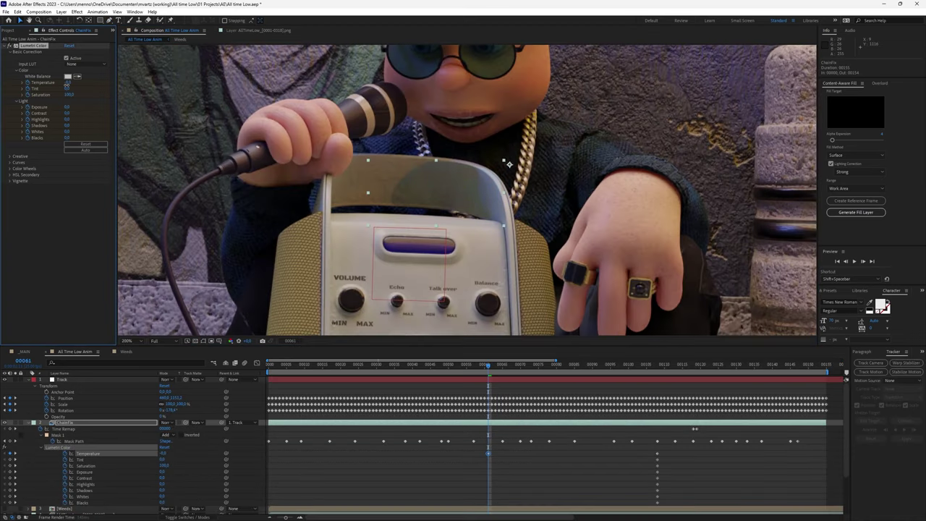
# Color-match the ChainFix patch to the shot at frame 61 by adjusting its Lumetri temperature, tint, exposure and highlights.
pyautogui.moveTo(69, 89); pyautogui.dragTo(78, 90)
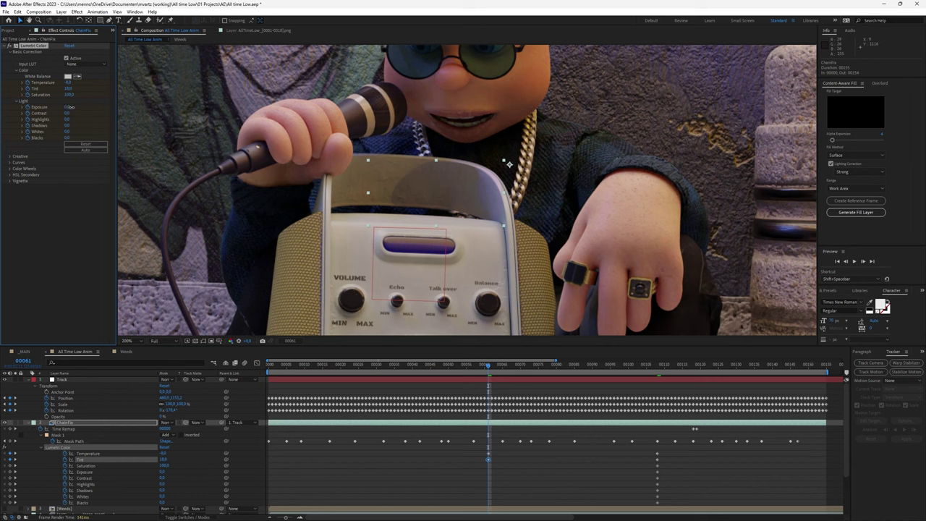
pyautogui.moveTo(71, 106); pyautogui.dragTo(71, 107)
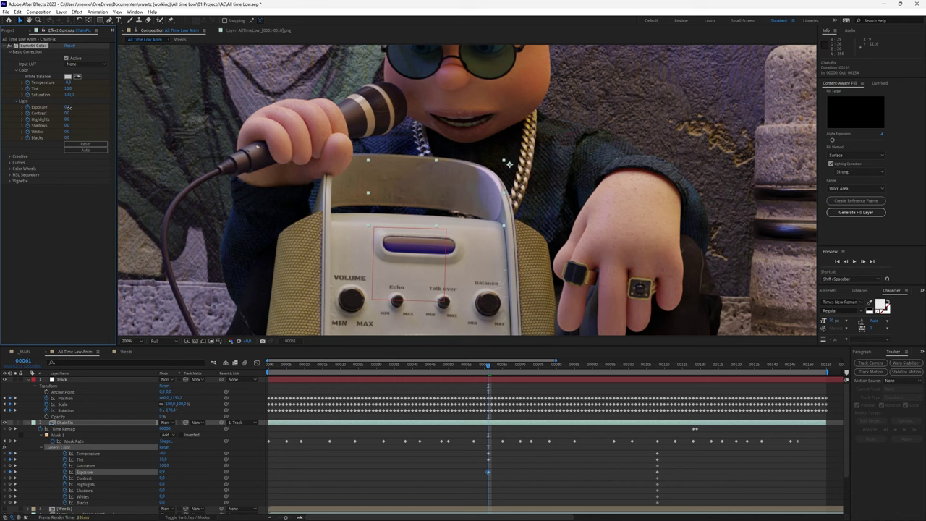
pyautogui.moveTo(70, 107); pyautogui.dragTo(83, 130)
pyautogui.hotkey('ctrl', 'z')
pyautogui.click(70, 83)
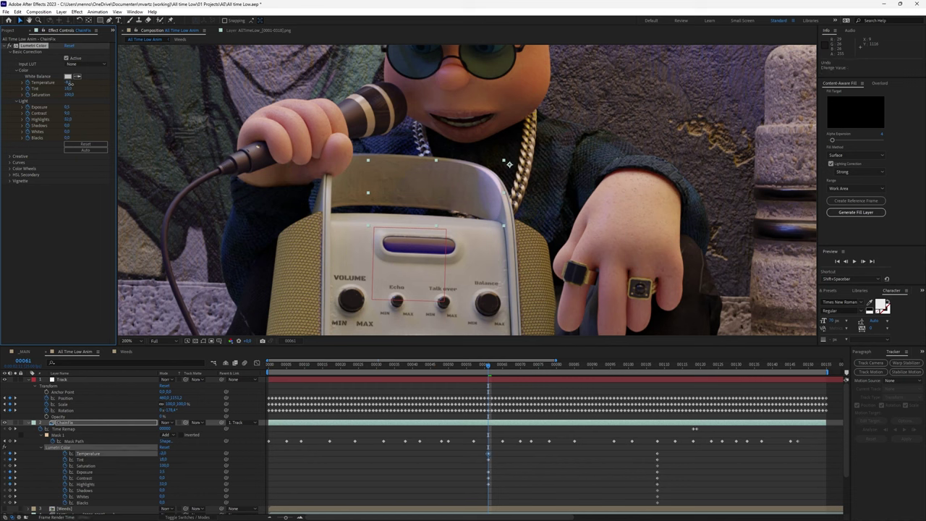
pyautogui.click(69, 88)
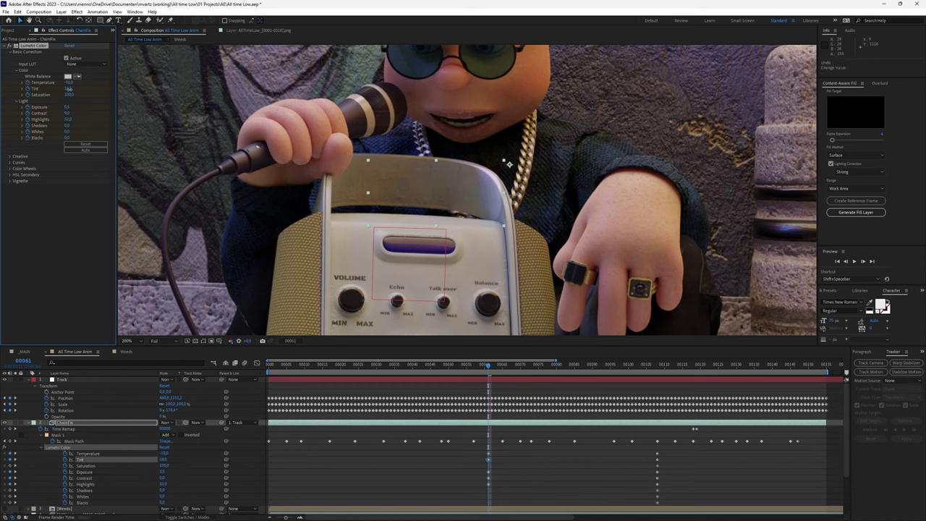
# Increase the feather of the ChainFix layer's Mask 1 to soften the patch's edge.
pyautogui.click(75, 443)
pyautogui.press('m')
pyautogui.press('m')
pyautogui.moveTo(165, 440); pyautogui.dragTo(179, 440)
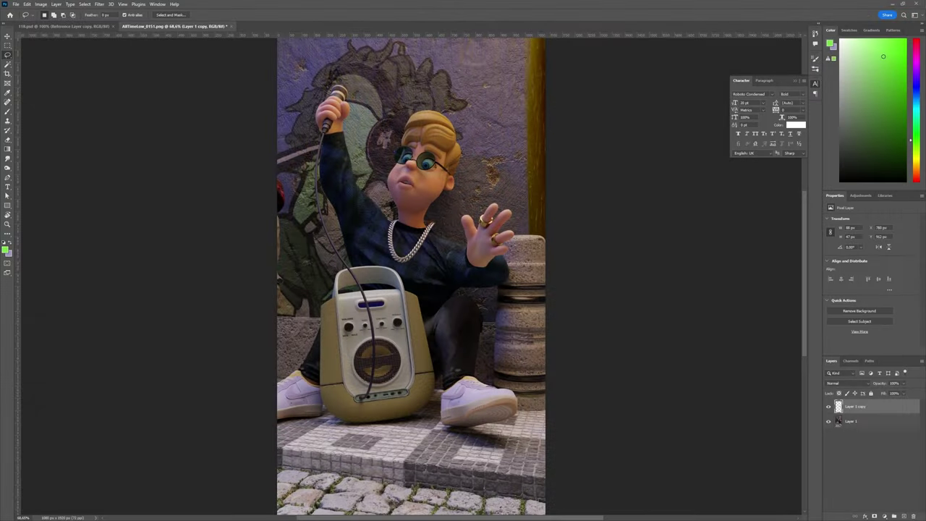
# Switch to Photoshop and lower the opacity of the AllTimeLow_0154 layer in AllTimeLow_0155.png to about 50%.
pyautogui.moveTo(550, 2); pyautogui.dragTo(548, 22)
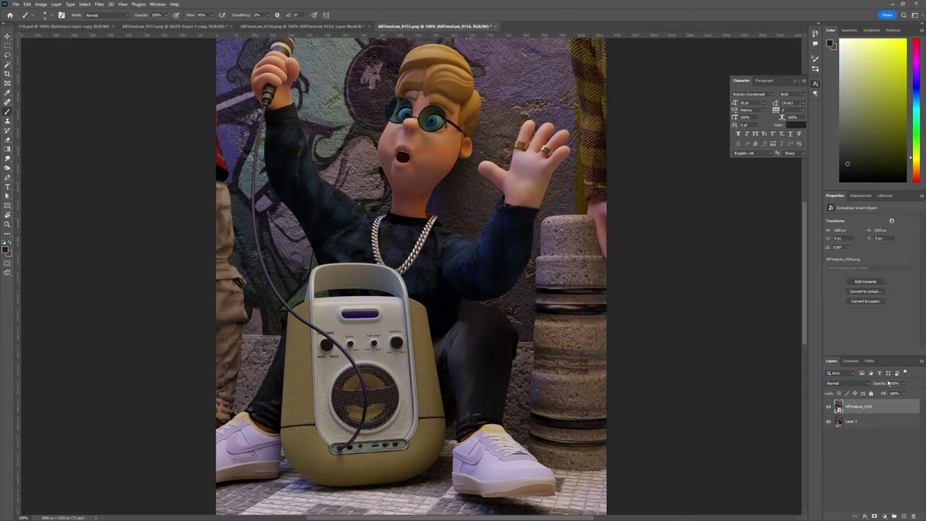
pyautogui.click(907, 384)
pyautogui.moveTo(889, 393); pyautogui.dragTo(888, 393)
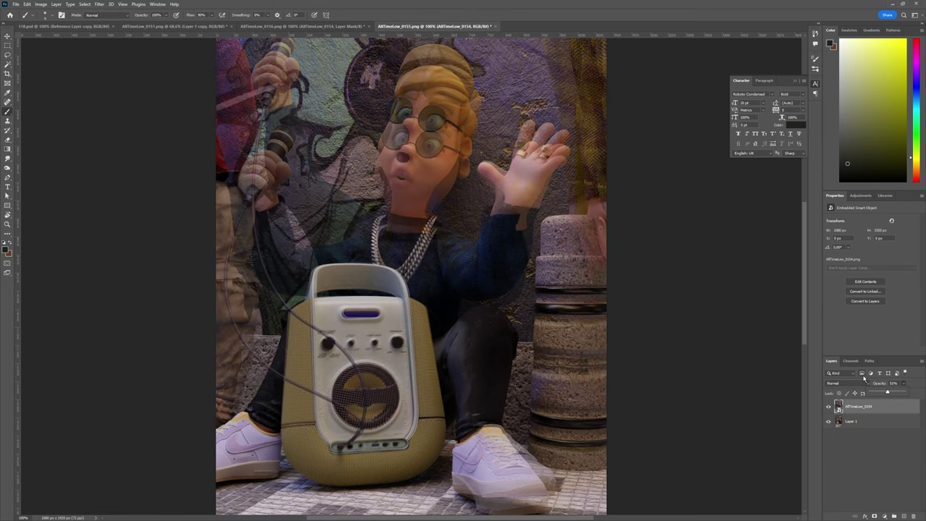
# Move the AllTimeLow_0154 layer and rotate it about 13° counterclockwise so its raised arm lines up with the arm underneath.
pyautogui.press('v')
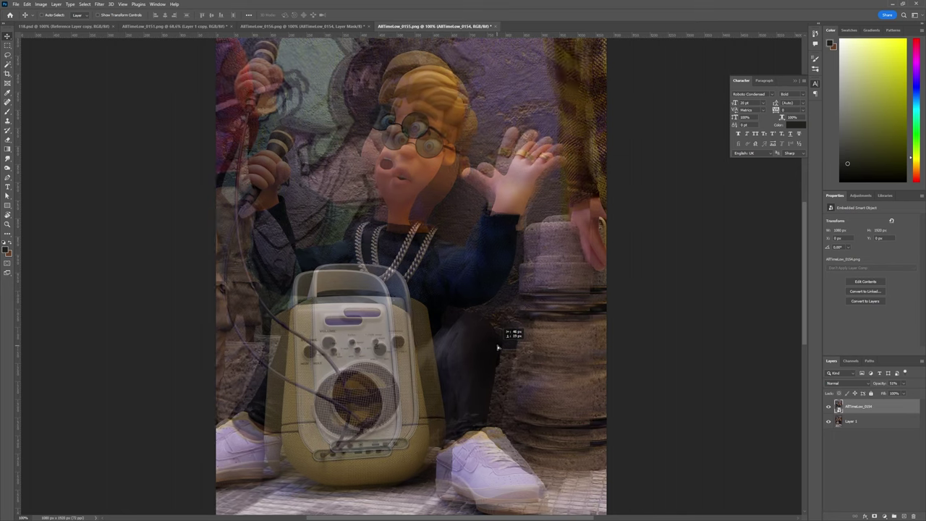
pyautogui.moveTo(498, 348); pyautogui.dragTo(499, 350)
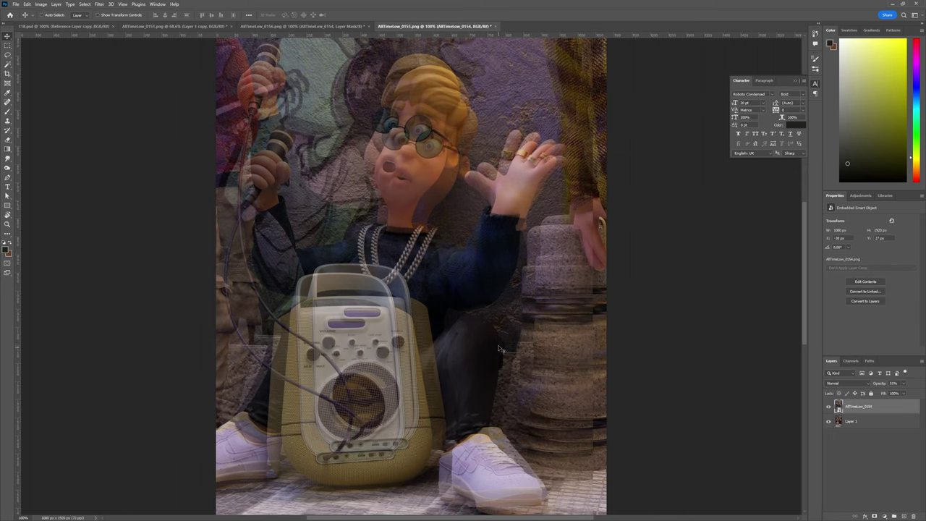
pyautogui.hotkey('ctrl', 't')
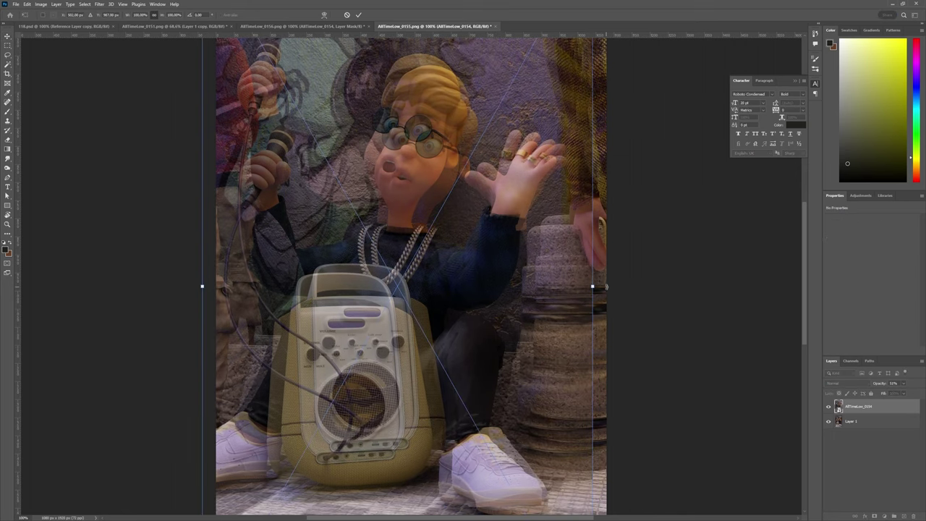
pyautogui.moveTo(601, 293); pyautogui.dragTo(600, 246)
pyautogui.moveTo(532, 322); pyautogui.dragTo(548, 369)
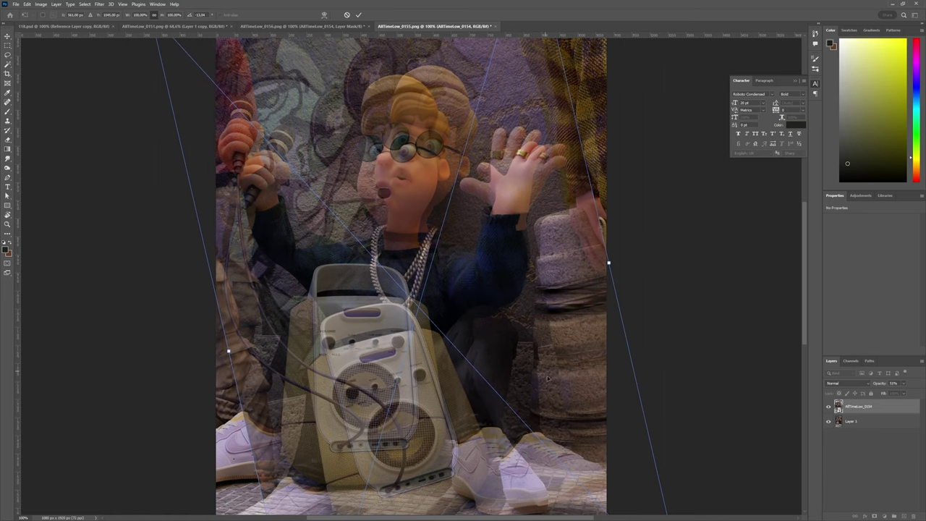
pyautogui.press('Return')
# Restore the AllTimeLow_0154 layer to 100% opacity and hide it with an inverted black layer mask.
pyautogui.press('0')
pyautogui.click(874, 516)
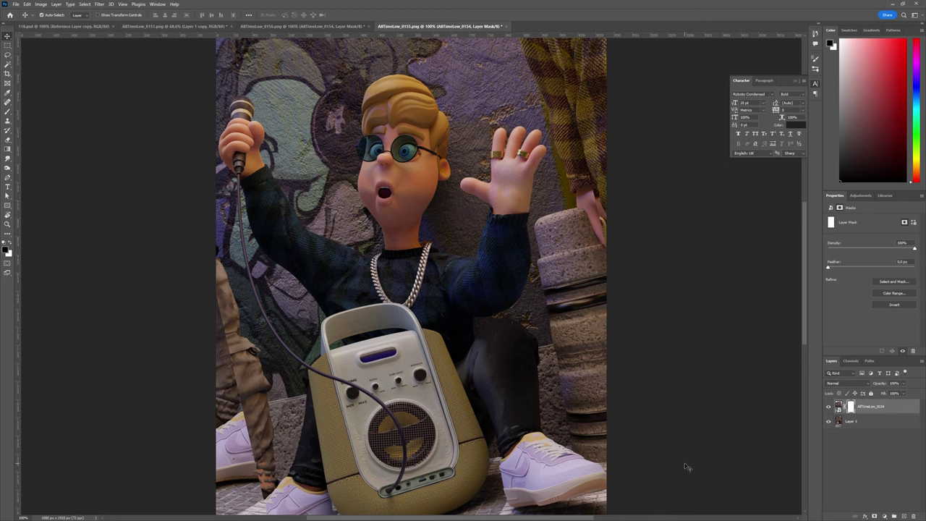
pyautogui.hotkey('ctrl', 'i')
# Paint white on the layer masks over the character's sleeve in AllTimeLow_0155.png and AllTimeLow_0164.png to reveal the clean arm.
pyautogui.hotkey('ctrl', '+')
pyautogui.moveTo(683, 312); pyautogui.dragTo(596, 415)
pyautogui.press('b')
pyautogui.press('x')
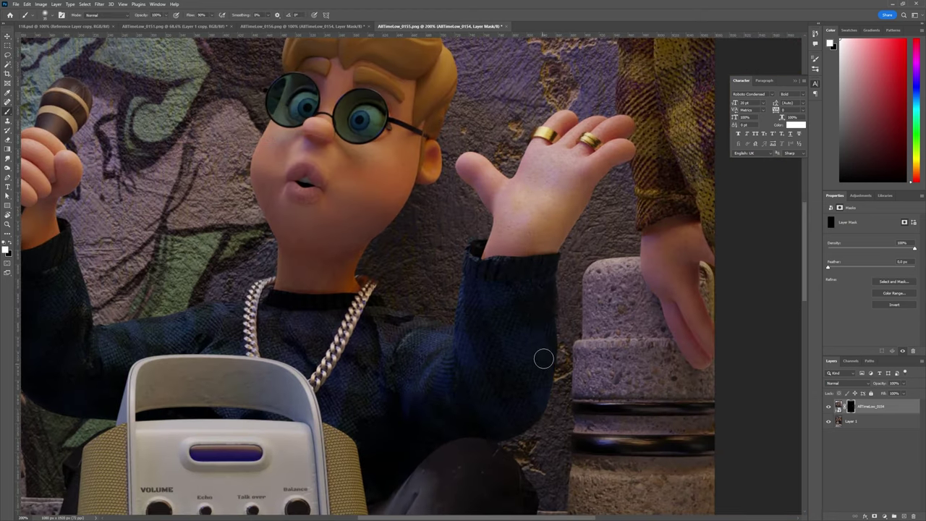
pyautogui.moveTo(551, 317); pyautogui.dragTo(544, 371)
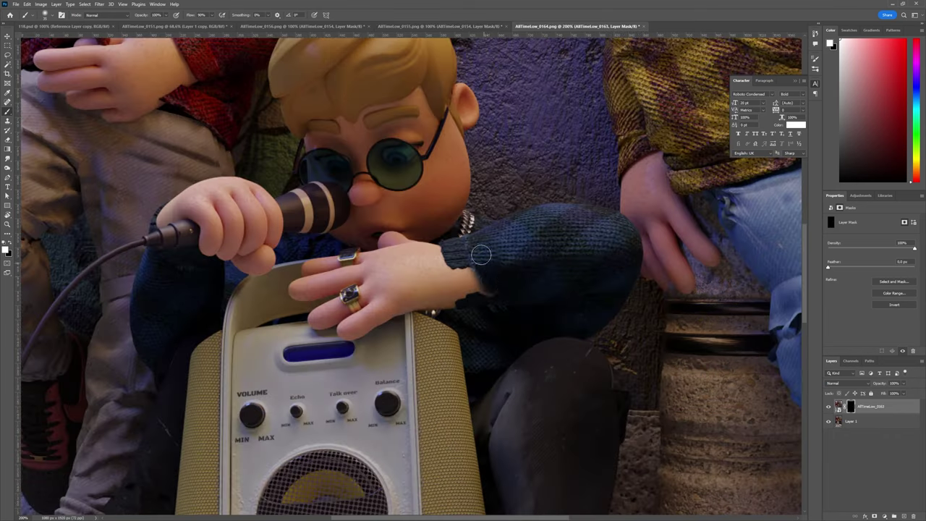
pyautogui.moveTo(479, 256)
pyautogui.mouseDown()
pyautogui.moveTo(488, 275)
pyautogui.moveTo(464, 289)
pyautogui.moveTo(460, 266)
pyautogui.mouseUp()
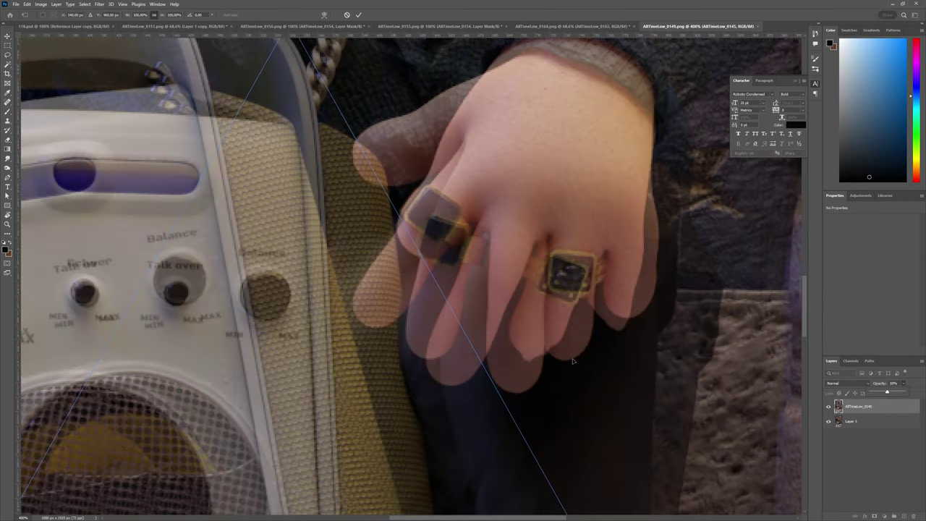
# Transform the semi-transparent placed frame in AllTimeLow_0149.png so its hand lines up with the hand underneath.
pyautogui.hotkey('ctrl', '-')
pyautogui.hotkey('ctrl', '-')
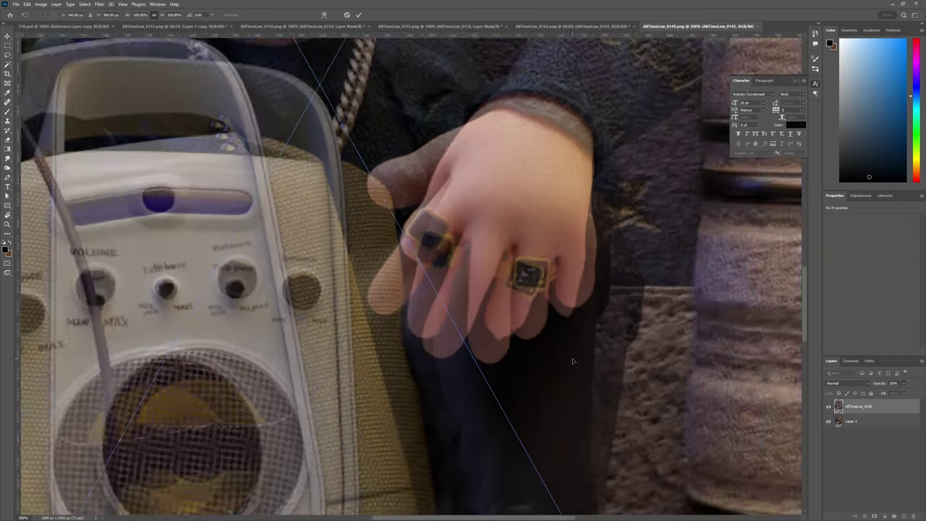
pyautogui.moveTo(619, 295)
pyautogui.mouseDown()
pyautogui.moveTo(612, 304)
pyautogui.moveTo(610, 296)
pyautogui.mouseUp()
pyautogui.moveTo(751, 225); pyautogui.dragTo(540, 350)
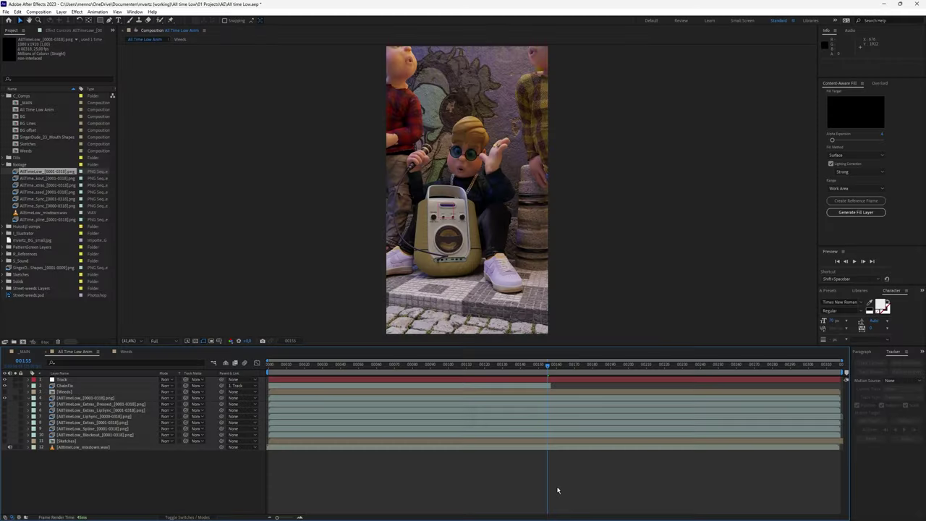
# Switch to After Effects and preview the All Time Low Anim composition around frames 155 and 156 to check the arm.
pyautogui.press('space')
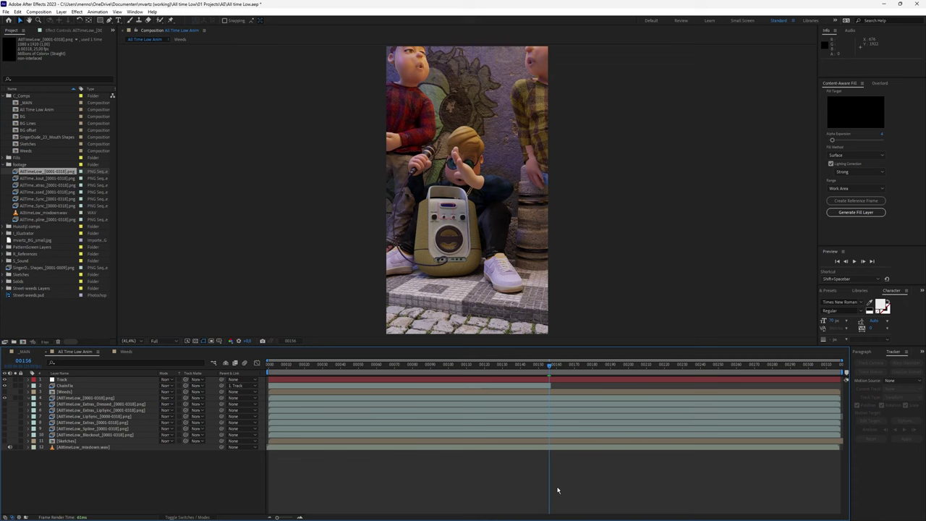
pyautogui.press('space')
pyautogui.press('pagedown')
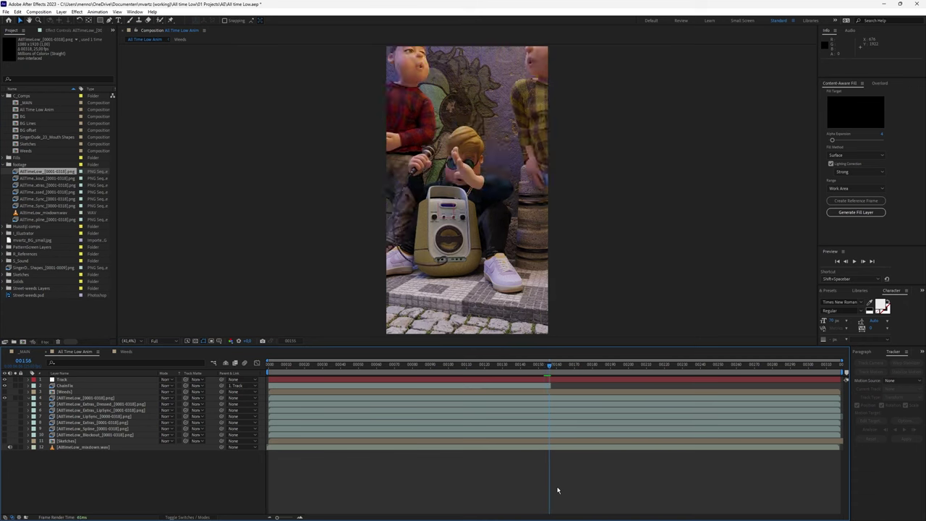